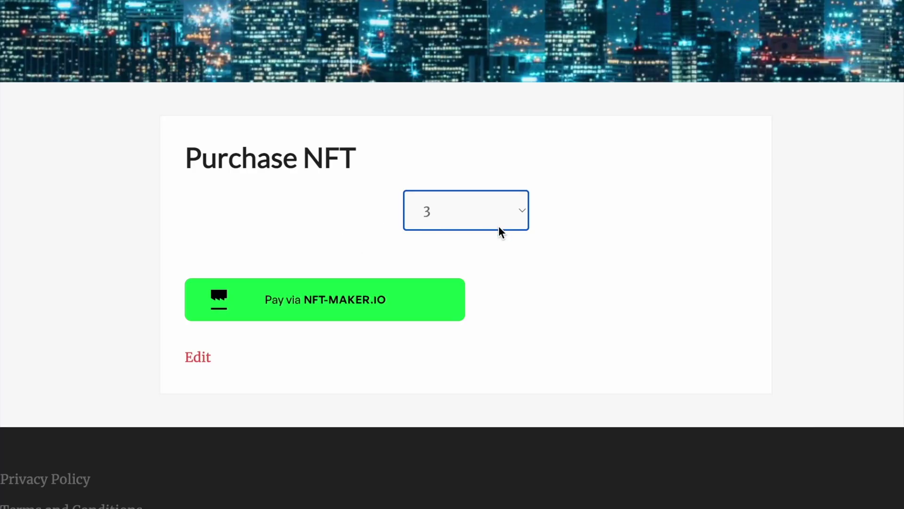
Step: Keep the quantity at 3, open the 30 ₳ NFT-MAKER payment window and expand the order details
left_click(497, 226)
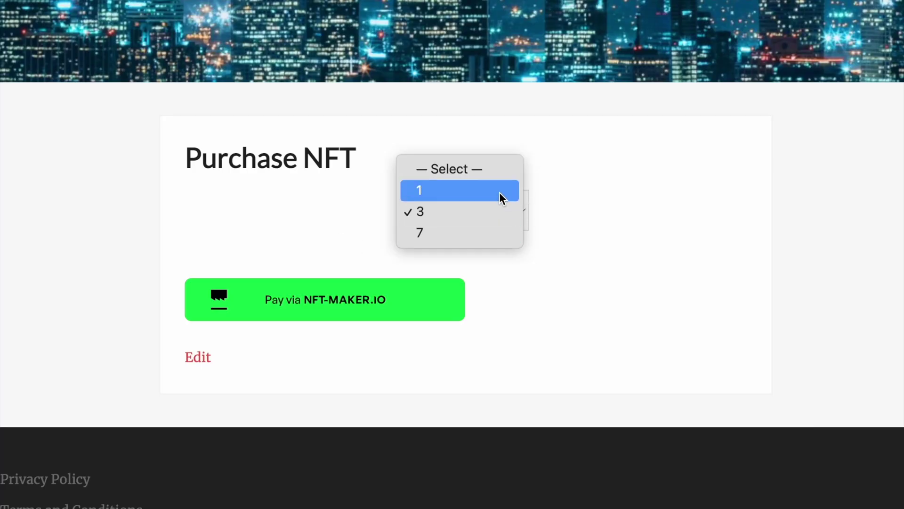
left_click(484, 212)
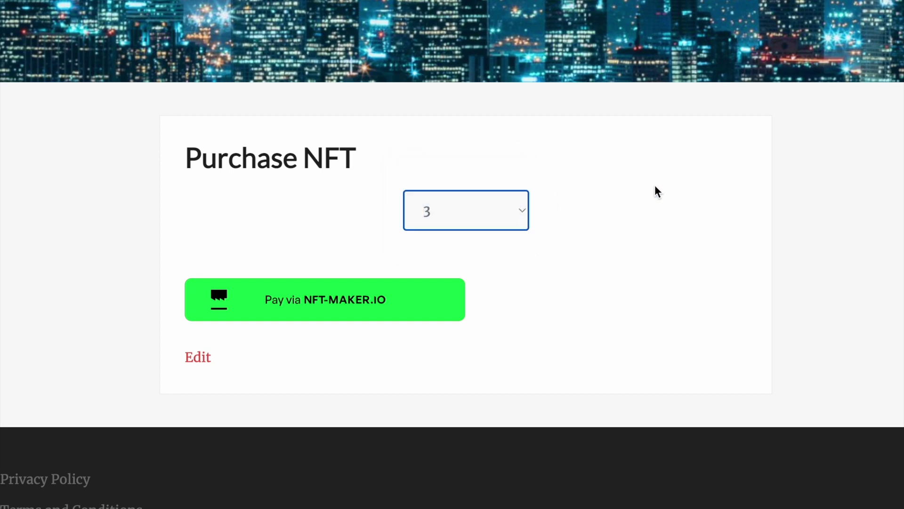
left_click(354, 298)
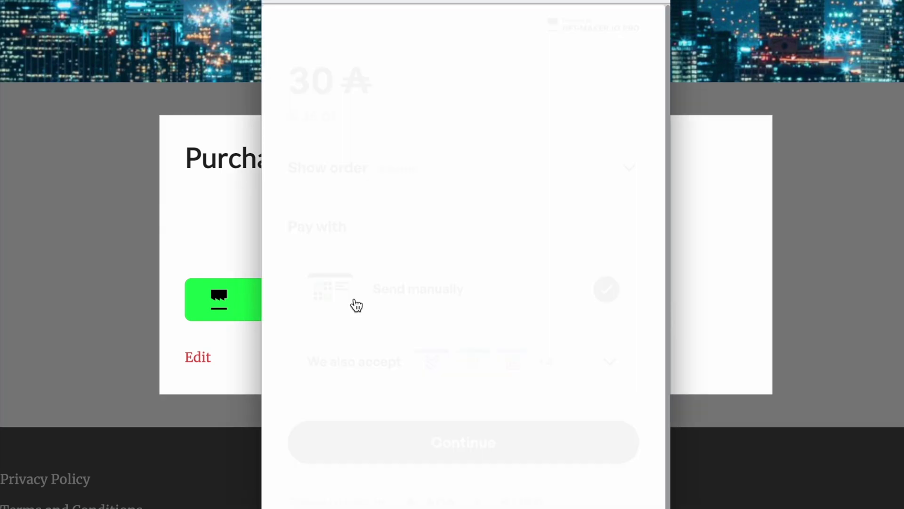
left_click_drag(518, 1, 518, 25)
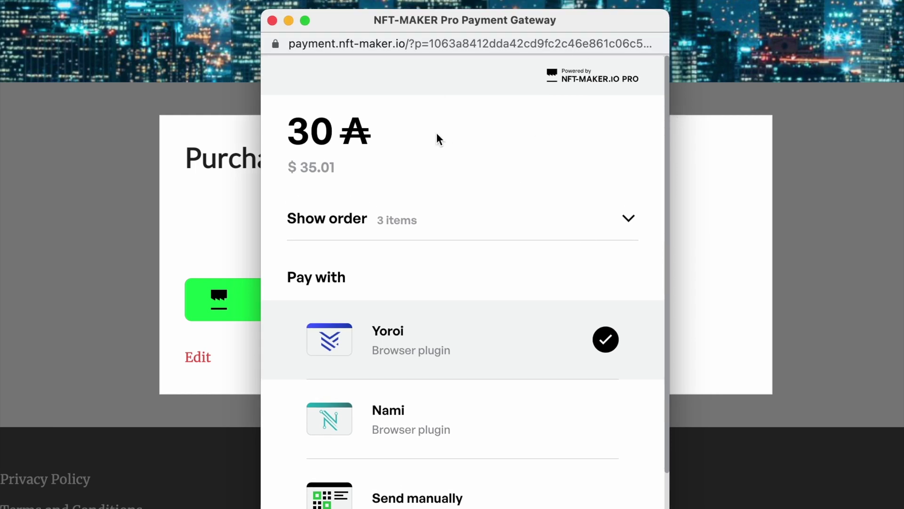
left_click(414, 222)
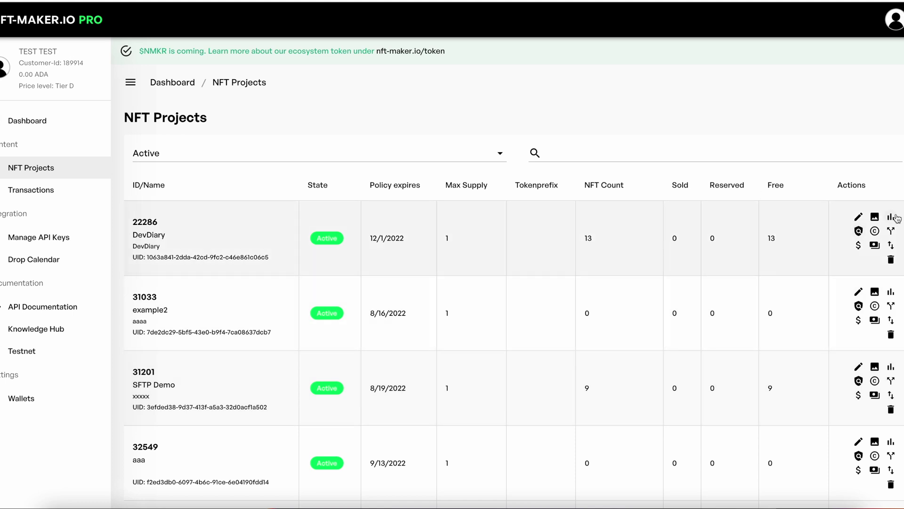
Step: Open the DevDiary pricelist, which has 1 NFT at 10.00 ADA, and start adding a new price
left_click(858, 246)
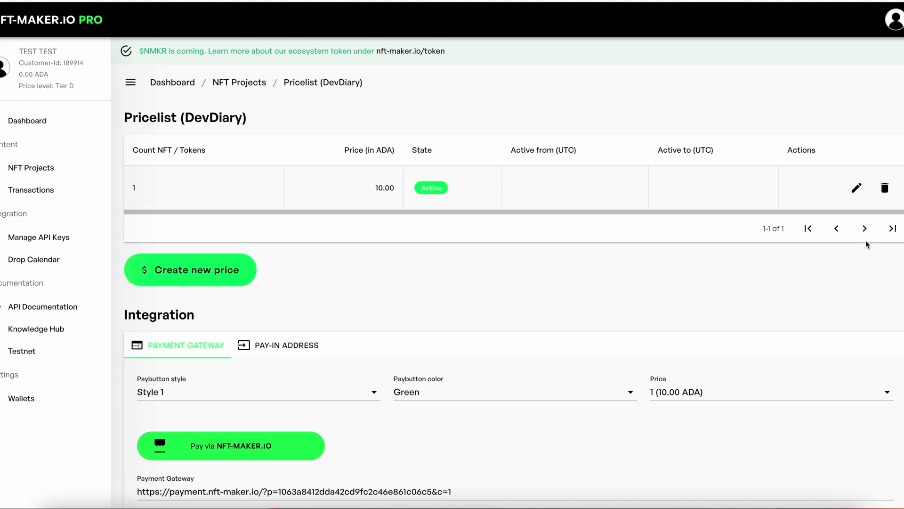
scroll(503, 213, "down", 1)
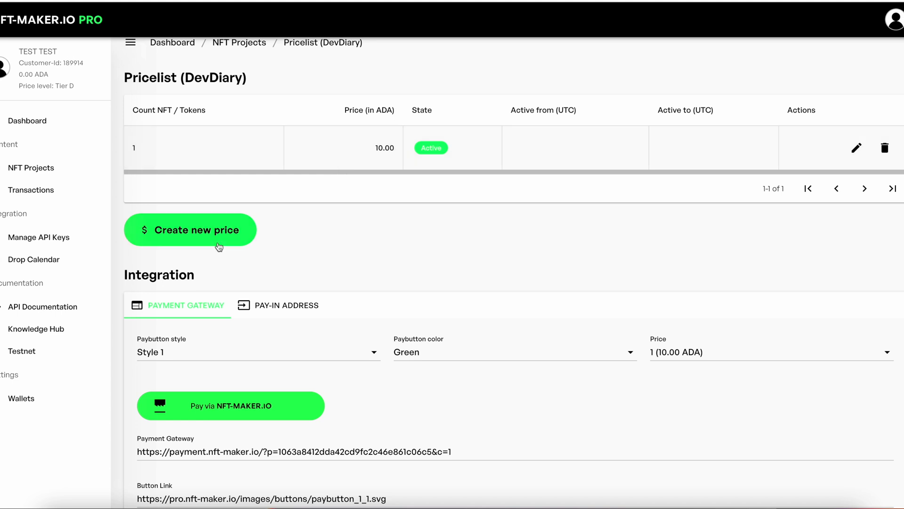
left_click(217, 240)
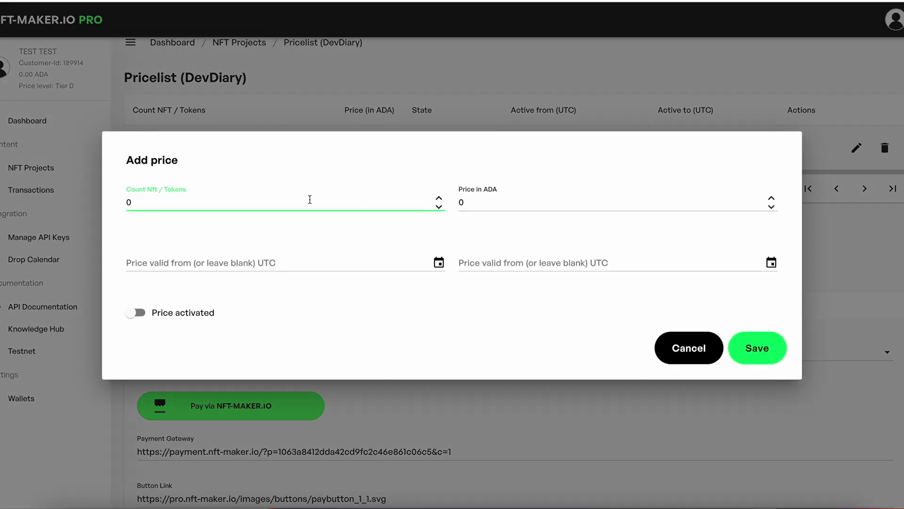
Step: Save an activated DevDiary price of 30 ADA for a count of 3 NFTs
left_click(498, 198)
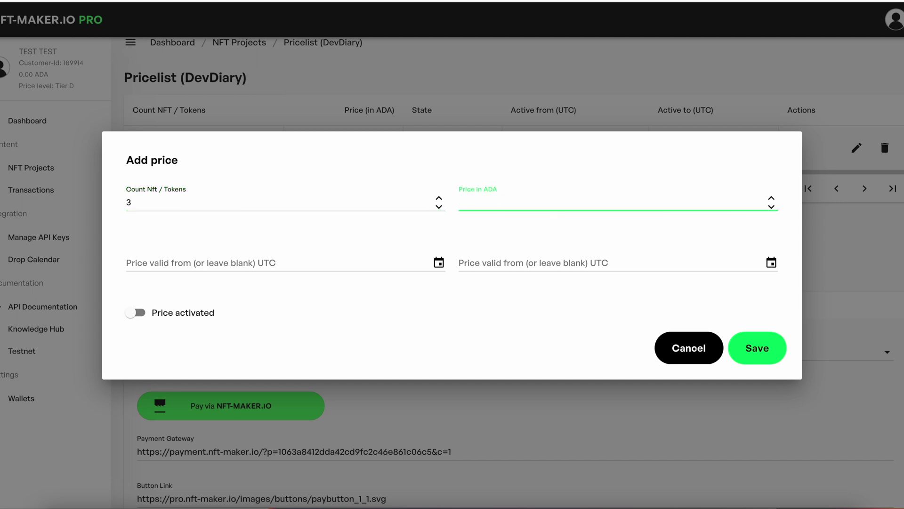
type("30")
left_click(136, 312)
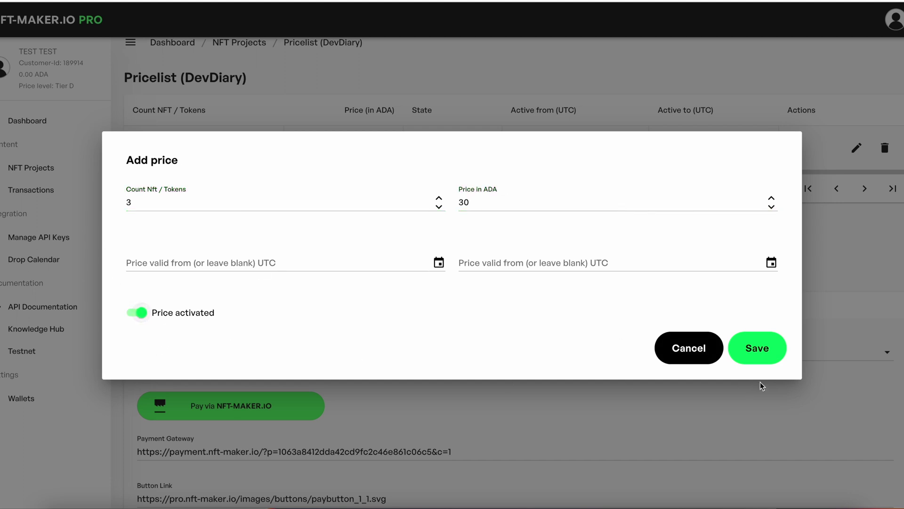
left_click(760, 346)
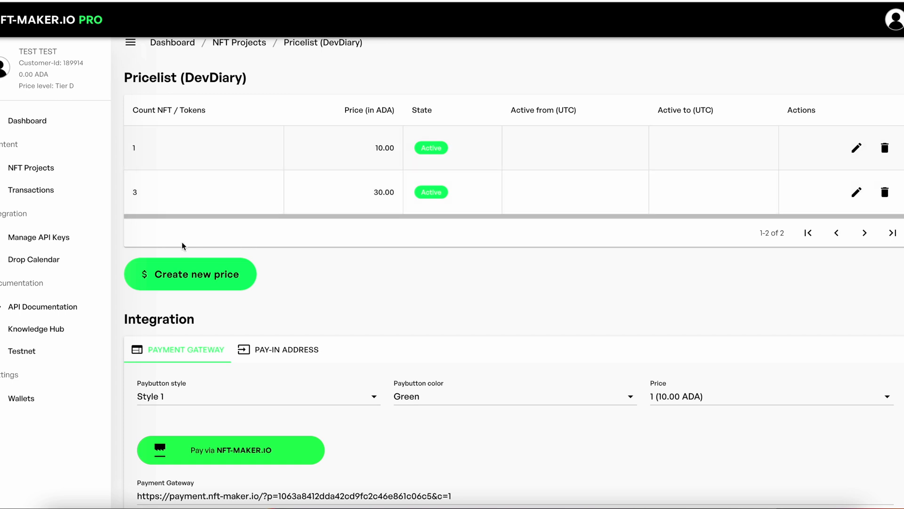
Step: Create and save an activated price of 33 ADA for a count of 7 NFTs
left_click(153, 290)
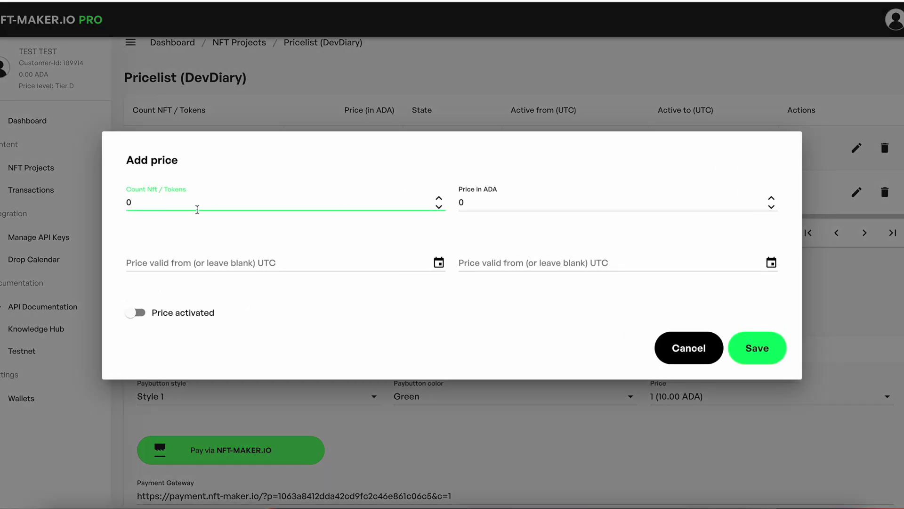
key("BackSpace")
type("45")
key("BackSpace")
left_click(506, 203)
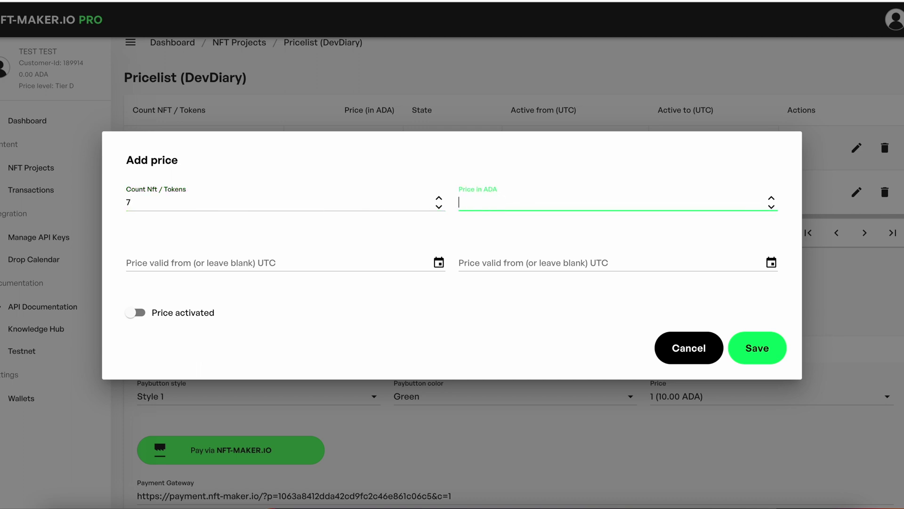
type("33")
left_click(136, 312)
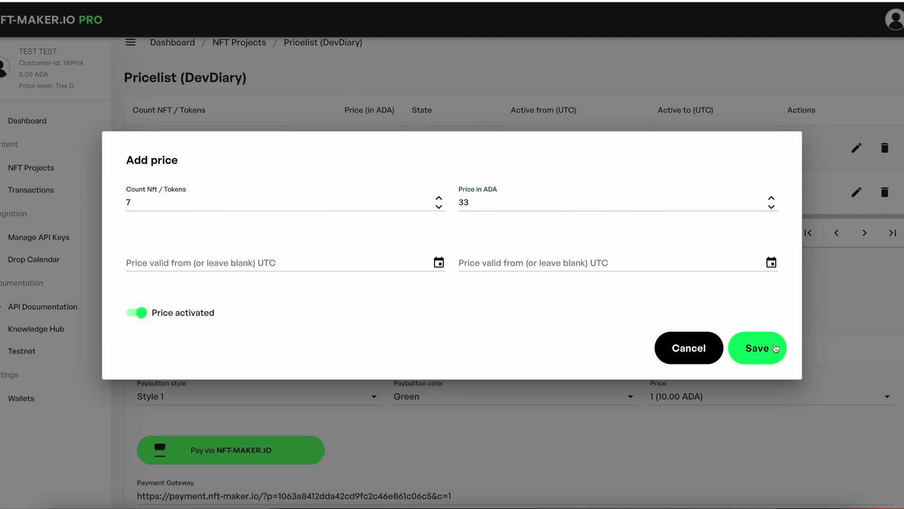
left_click(774, 348)
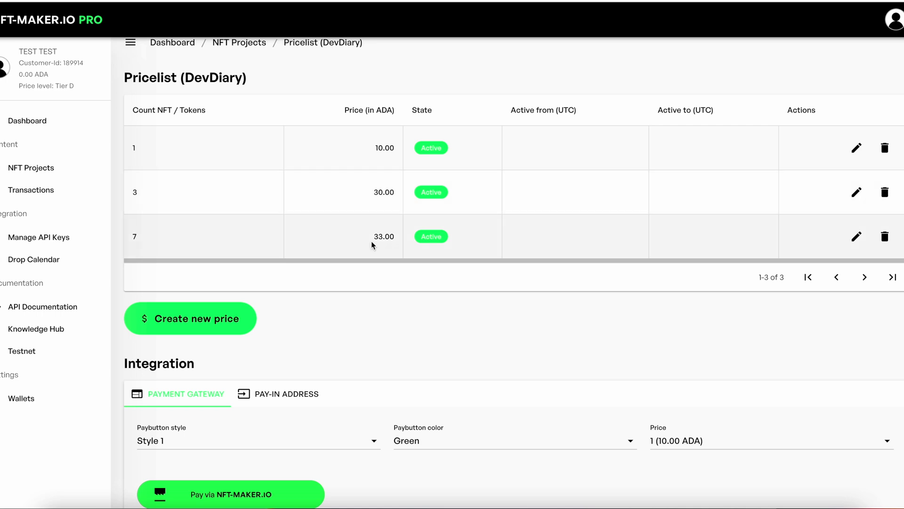
Step: Choose pay button Style 3 and link the button to the 7 (33.00 ADA) price
scroll(372, 244, "down", 8)
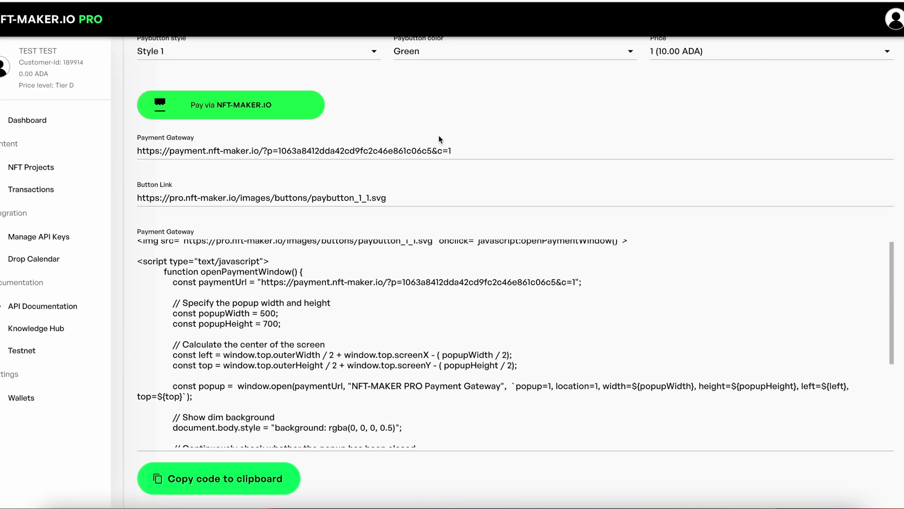
scroll(313, 204, "up", 1)
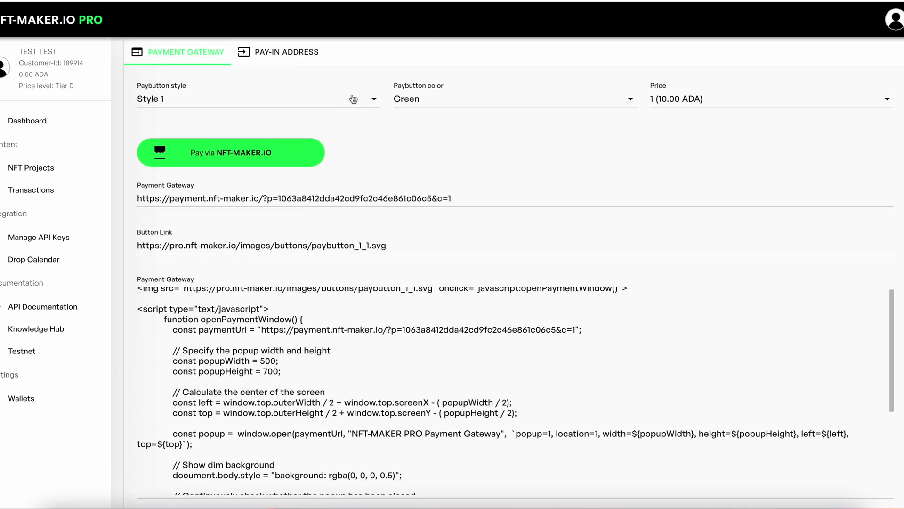
left_click(353, 99)
left_click(353, 122)
left_click(361, 103)
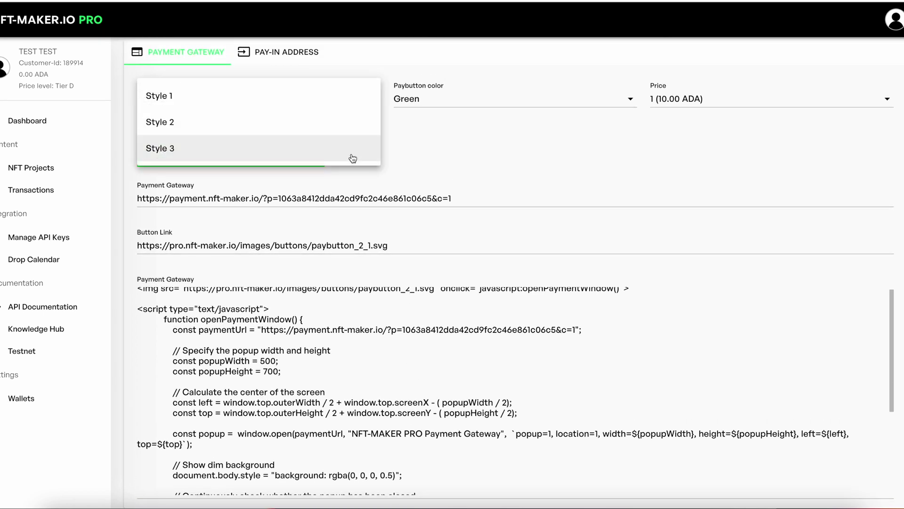
left_click(353, 158)
left_click(514, 100)
left_click(450, 146)
left_click(701, 97)
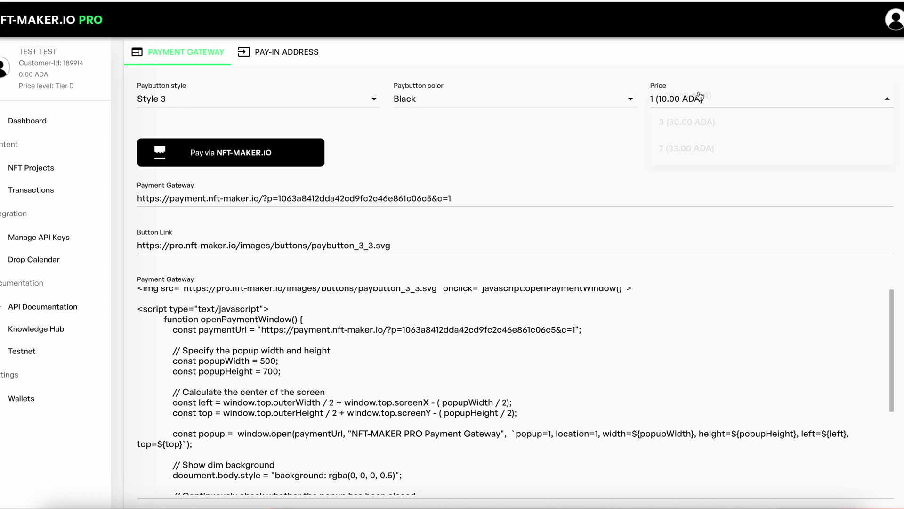
left_click(688, 154)
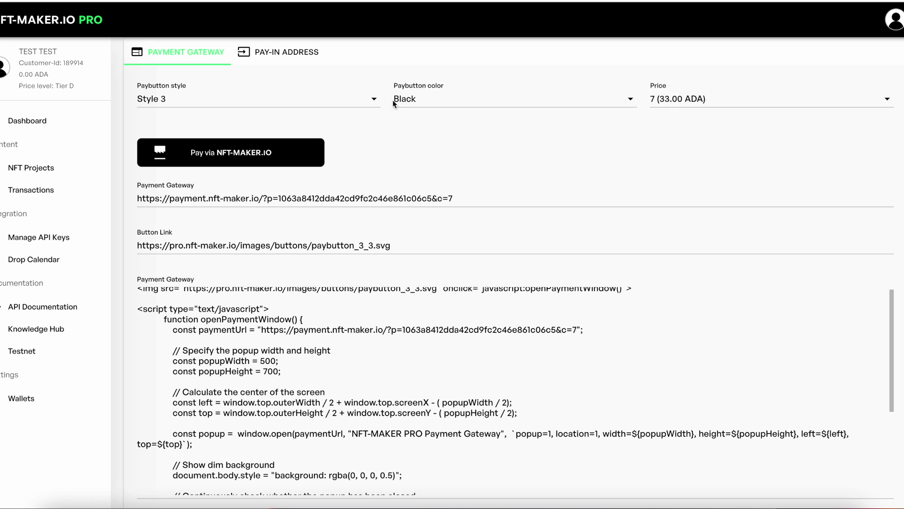
Step: Try a white button colour and inspect the Button Link URL and embed code
scroll(470, 325, "up", 1)
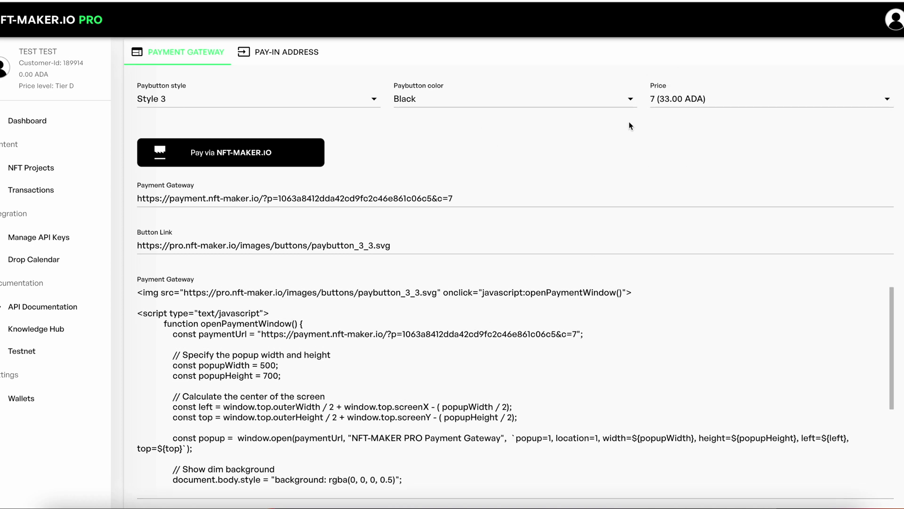
left_click(628, 100)
left_click(421, 122)
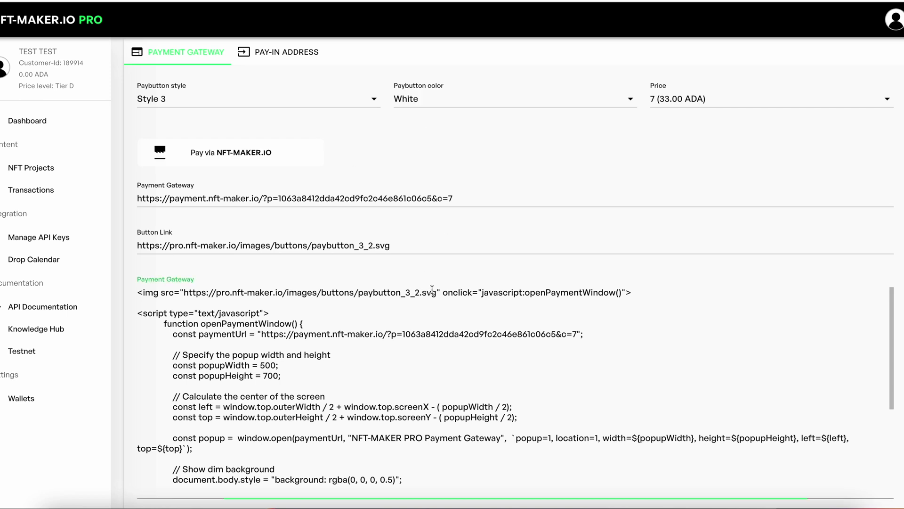
left_click_drag(436, 293, 137, 293)
triple_click(377, 240)
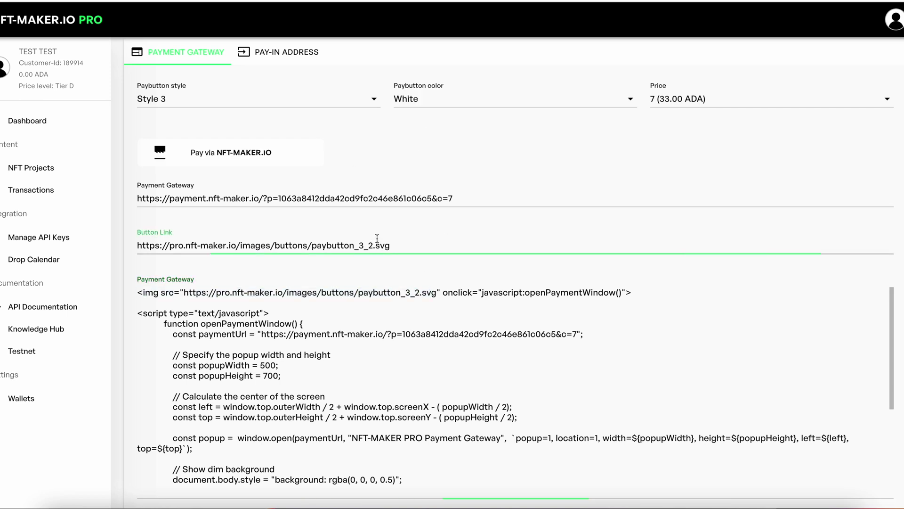
triple_click(419, 293)
Step: Keep Style 3, make the button green, and check the c=7 quantity parameter
left_click(313, 97)
left_click(315, 140)
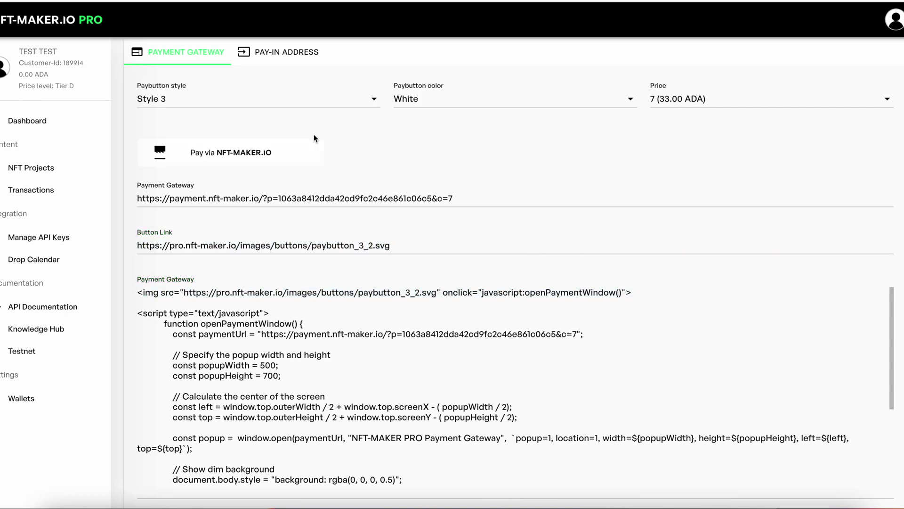
left_click(438, 101)
left_click(439, 106)
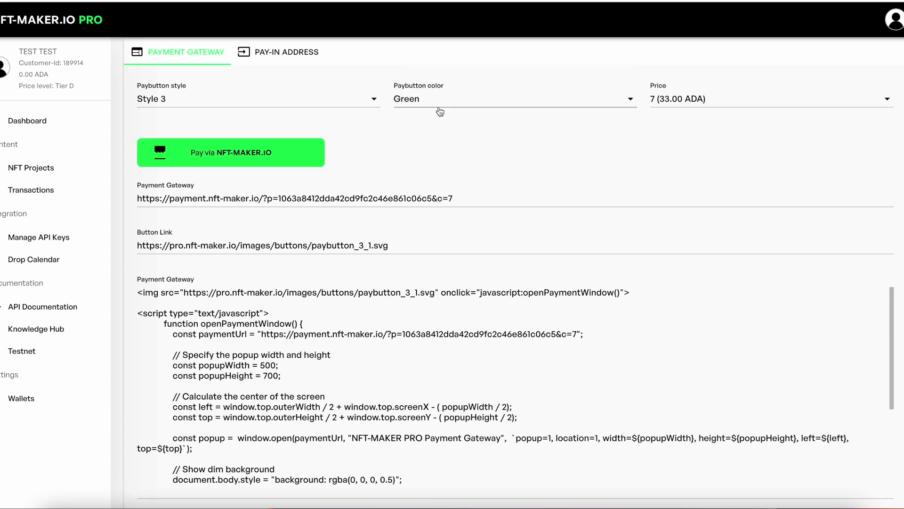
left_click_drag(453, 198, 437, 201)
Step: Compare the 1 (10.00 ADA) price's c=1 URL, then link the button to 3 (30.00 ADA)
left_click(719, 102)
left_click(709, 95)
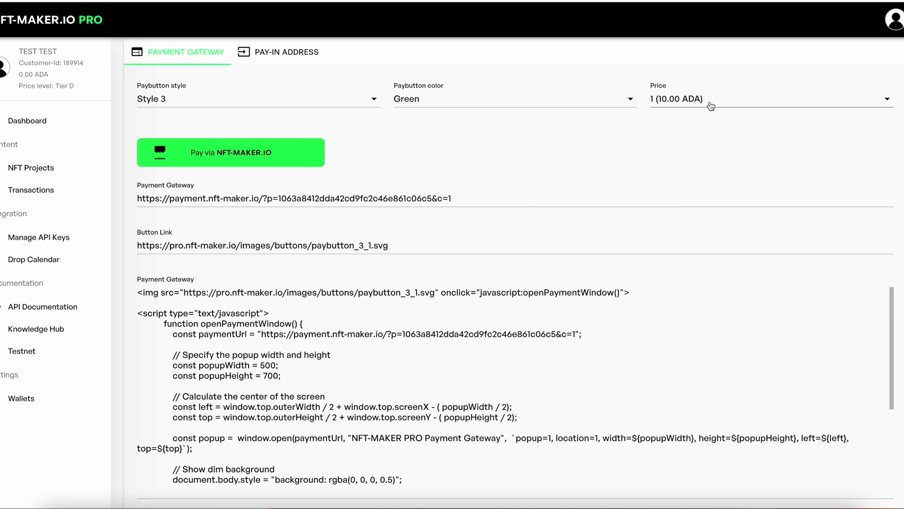
left_click(462, 205)
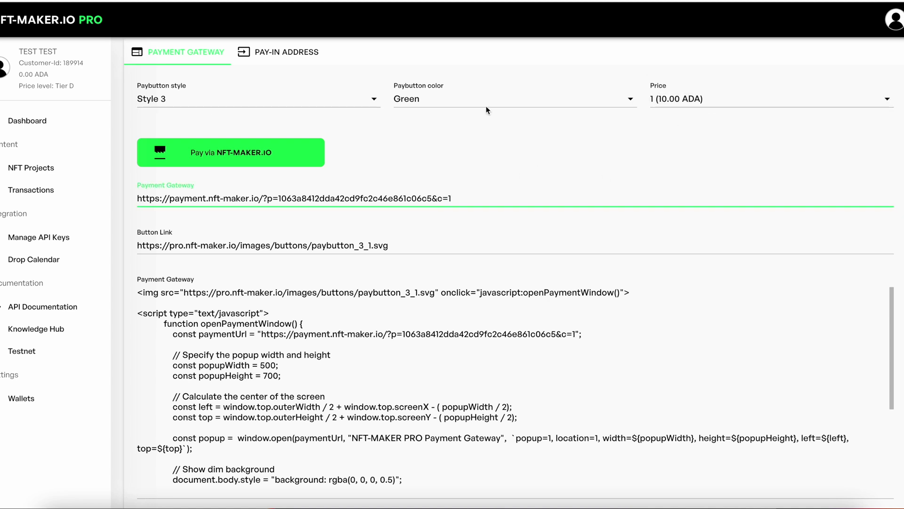
left_click(682, 101)
left_click(702, 121)
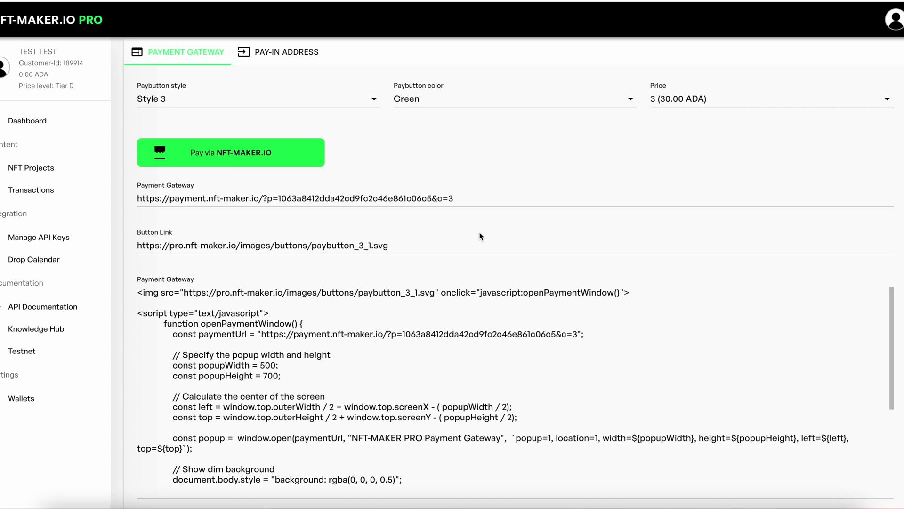
Step: Inspect the quantity value in the embed code's paymentUrl line
scroll(481, 236, "down", 1)
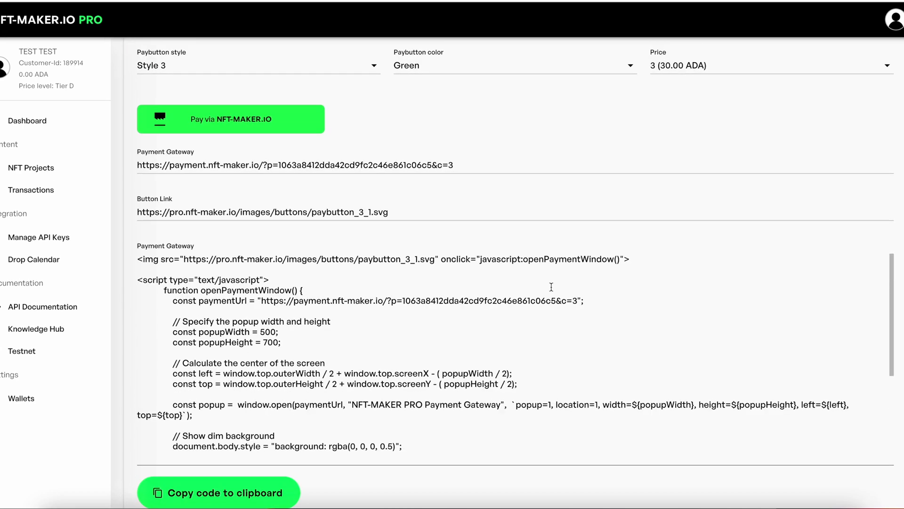
mouse_move(589, 300)
left_mouse_down()
mouse_move(563, 300)
mouse_move(579, 300)
left_mouse_up()
left_click(573, 301)
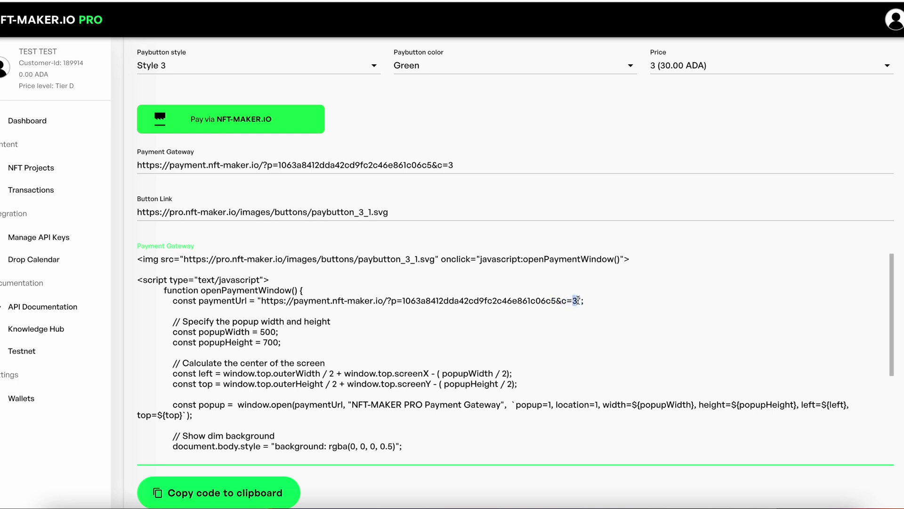
left_click_drag(447, 164, 463, 165)
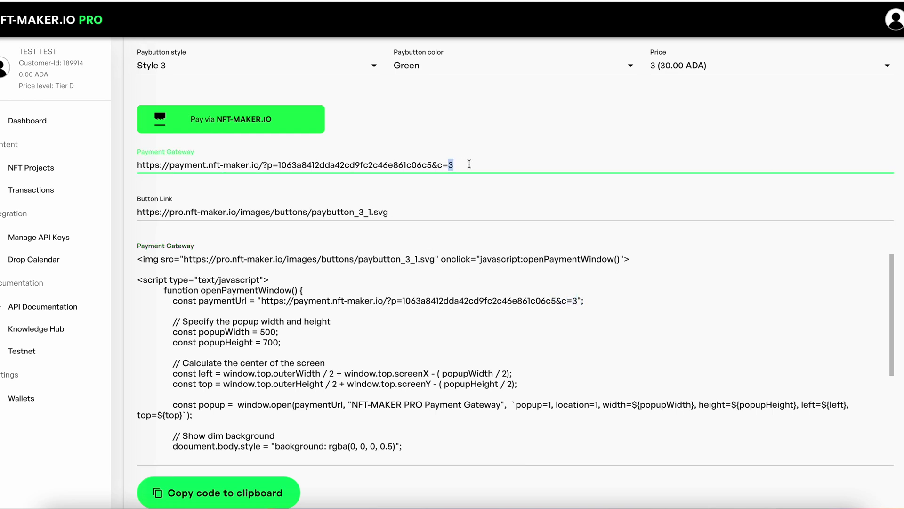
Step: Copy the generated green Style 3 pay button code to the clipboard
scroll(572, 135, "up", 1)
scroll(500, 260, "up", 5)
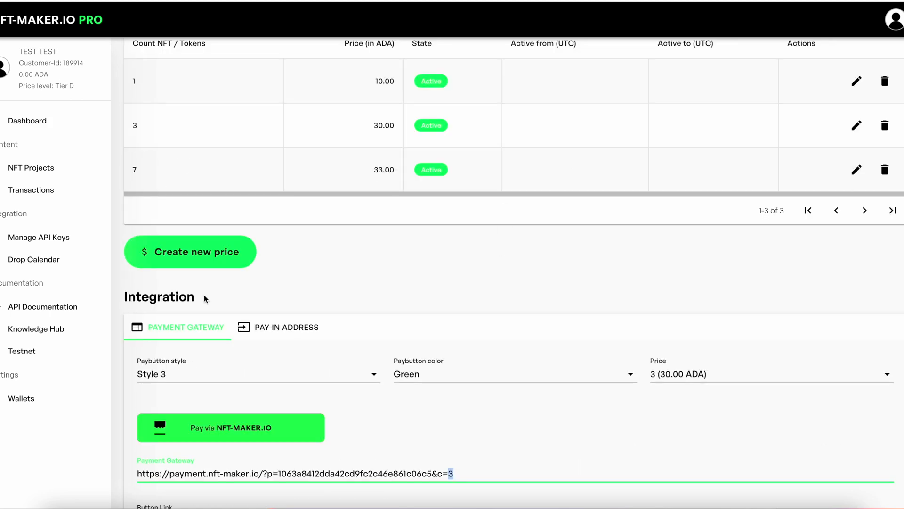
scroll(469, 81, "up", 2)
scroll(468, 80, "down", 10)
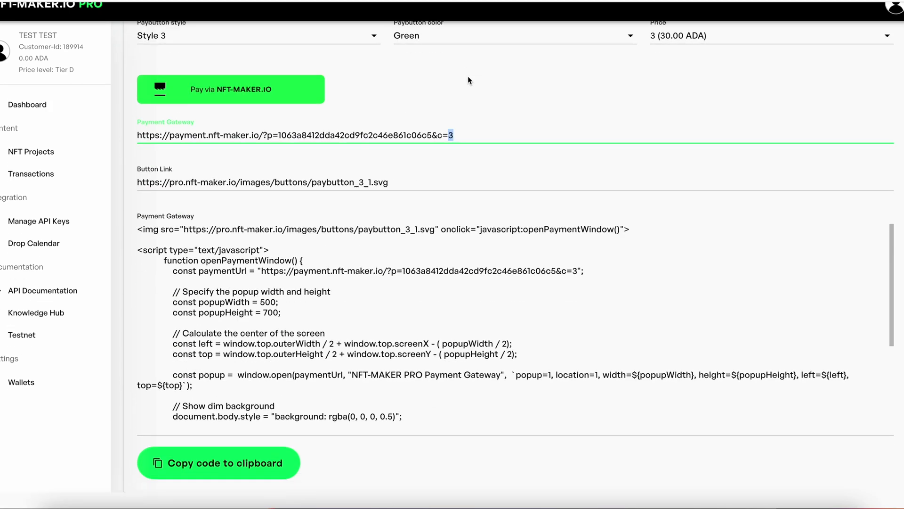
scroll(468, 80, "up", 1)
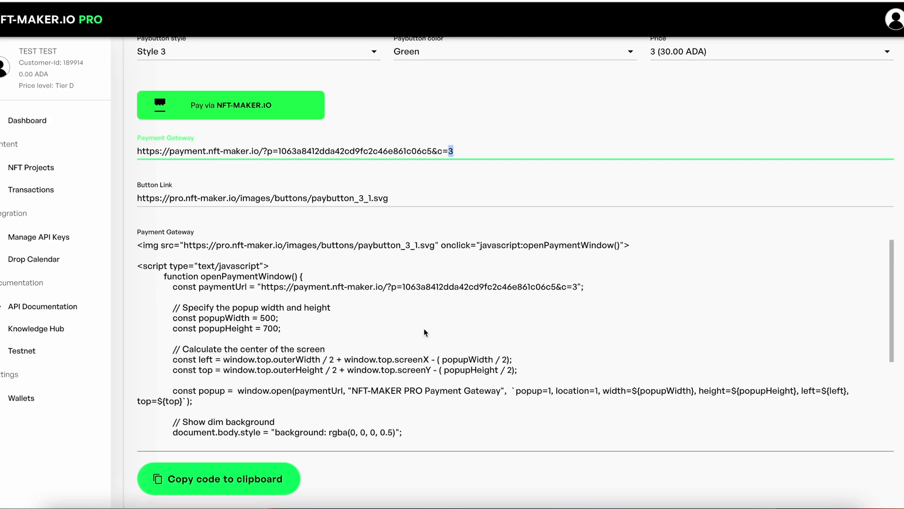
left_click(230, 479)
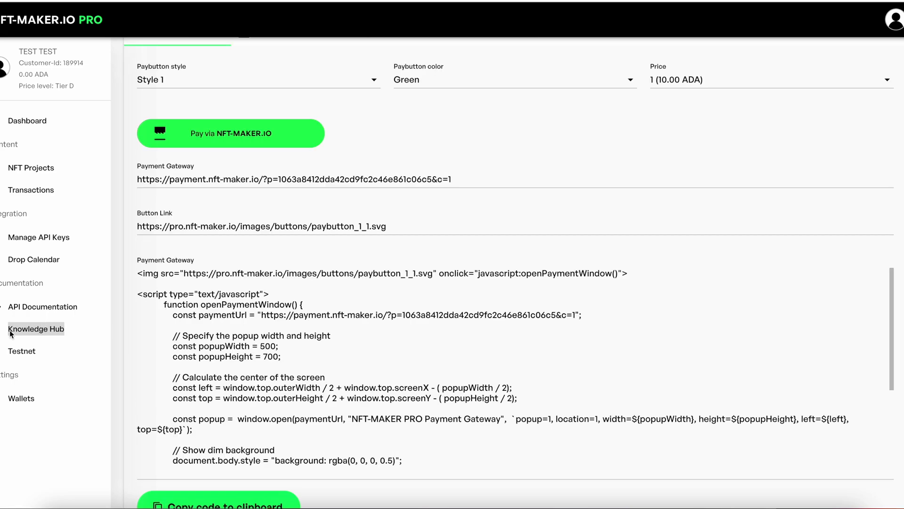
Step: Expand Step by Step Workflow and open the Customer Random NFT Minting guide
left_click(36, 329)
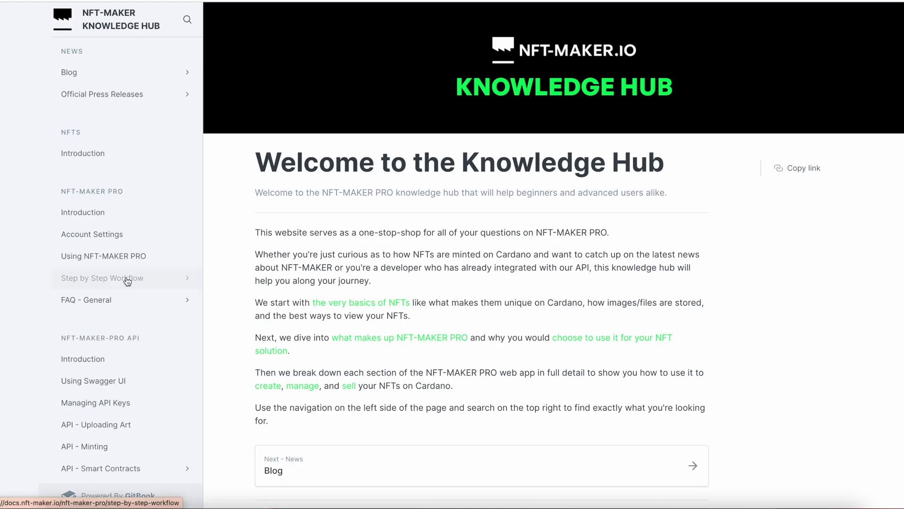
left_click(127, 281)
scroll(107, 320, "down", 2)
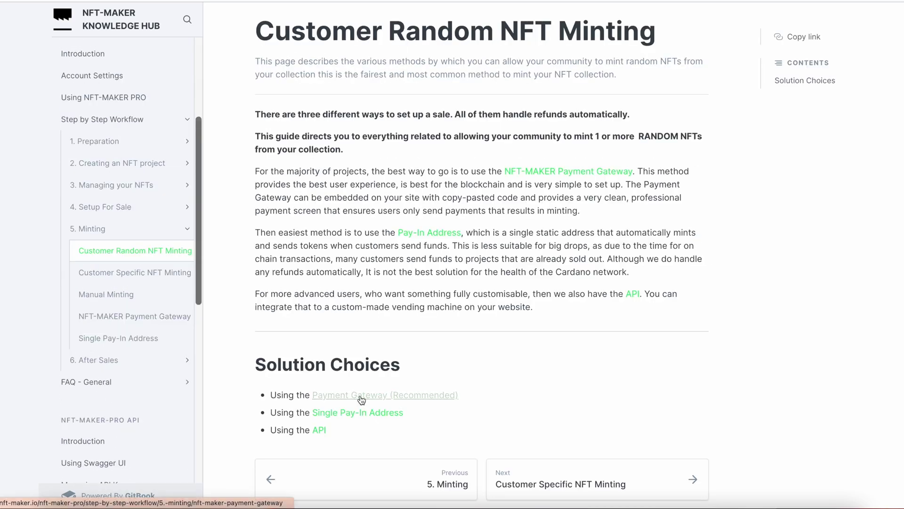
Step: Open the Payment Gateway (Recommended) guide and scroll to its Quantity Options dropdown example
left_click(361, 396)
scroll(394, 320, "down", 15)
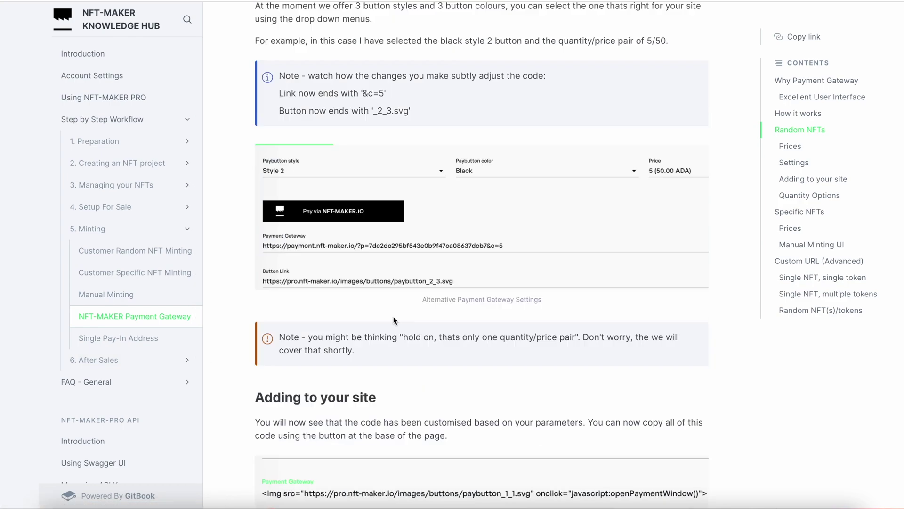
scroll(395, 320, "up", 2)
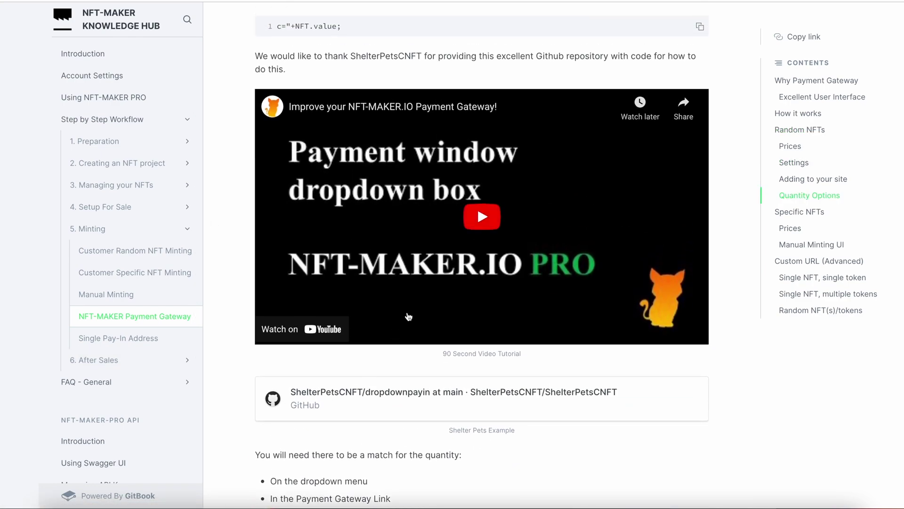
scroll(408, 316, "down", 3)
scroll(525, 158, "up", 2)
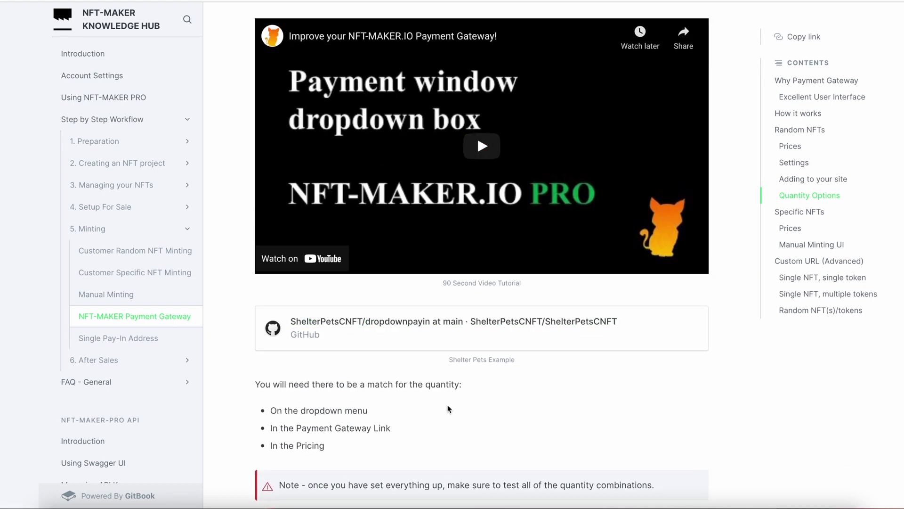
scroll(448, 408, "down", 1)
scroll(449, 408, "up", 8)
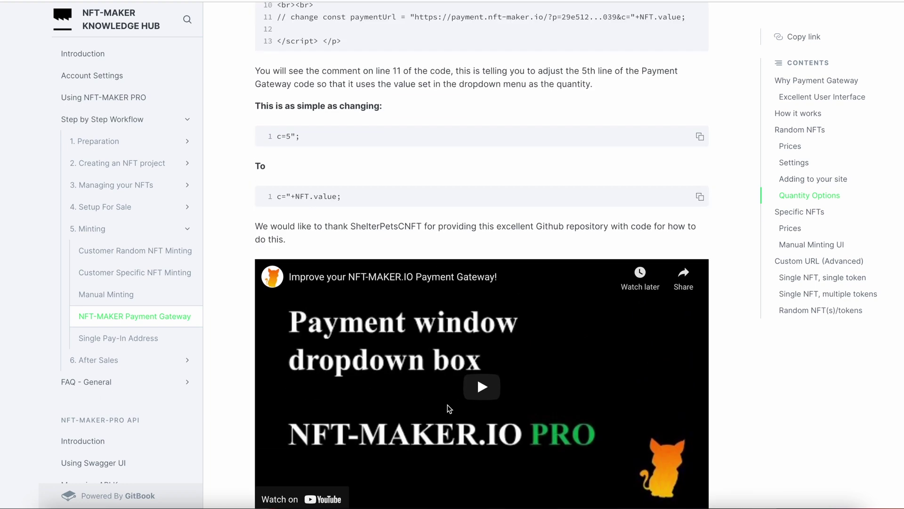
scroll(448, 405, "up", 1)
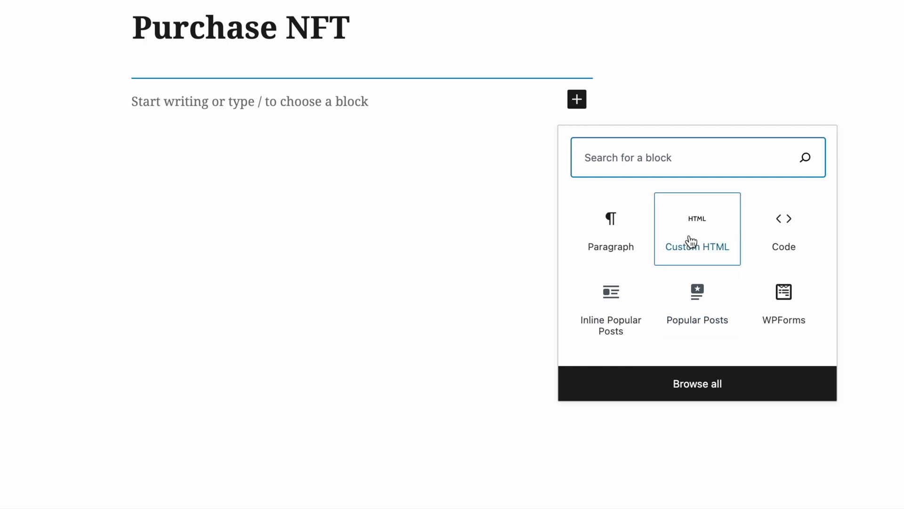
Step: Search 'custom' and insert a Custom HTML block into the Purchase NFT page
type("custom")
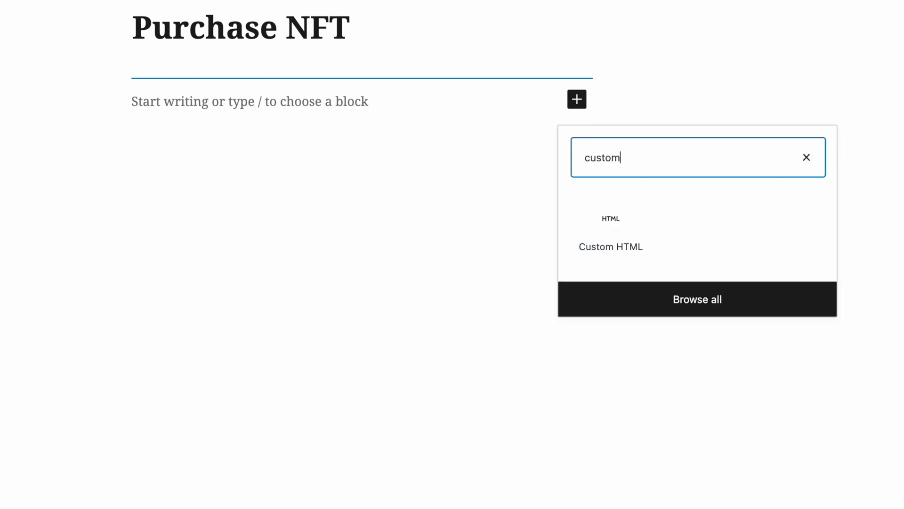
left_click(621, 246)
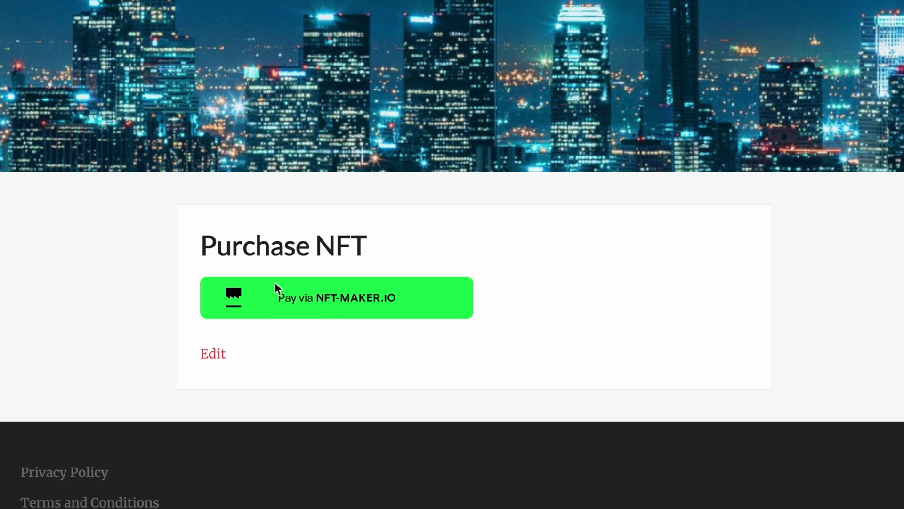
Step: Test the live page's Pay via NFT-MAKER.IO button to bring up the checkout popup
left_click(309, 304)
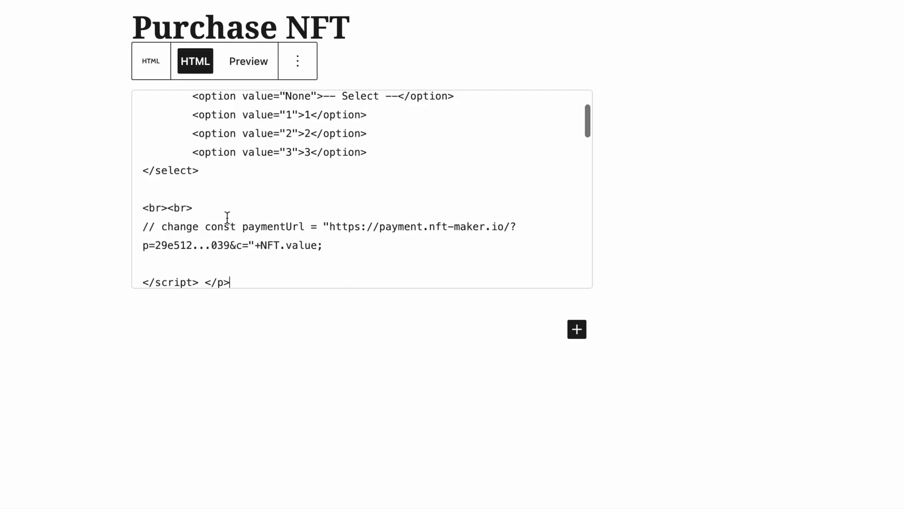
Step: Change the dropdown's middle option label from 2 to 3, then move to the last option
scroll(227, 217, "up", 2)
scroll(283, 215, "down", 2)
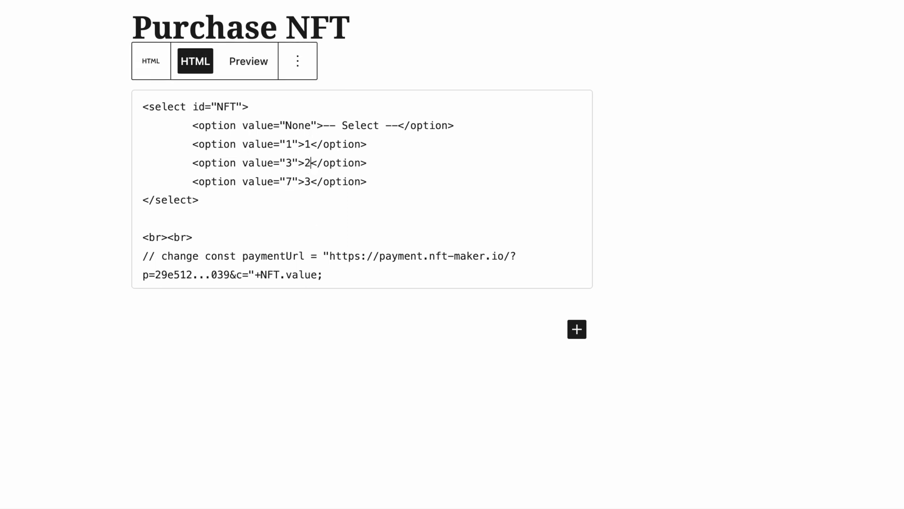
key("BackSpace")
type("3")
left_click(309, 182)
scroll(286, 210, "down", 1)
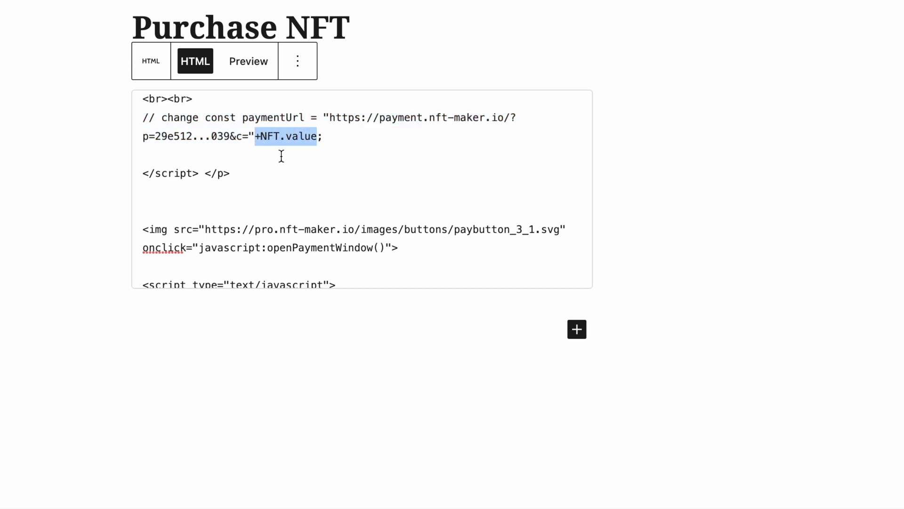
Step: Delete the leftover commented-out paymentUrl line from the HTML block's code
scroll(284, 202, "down", 5)
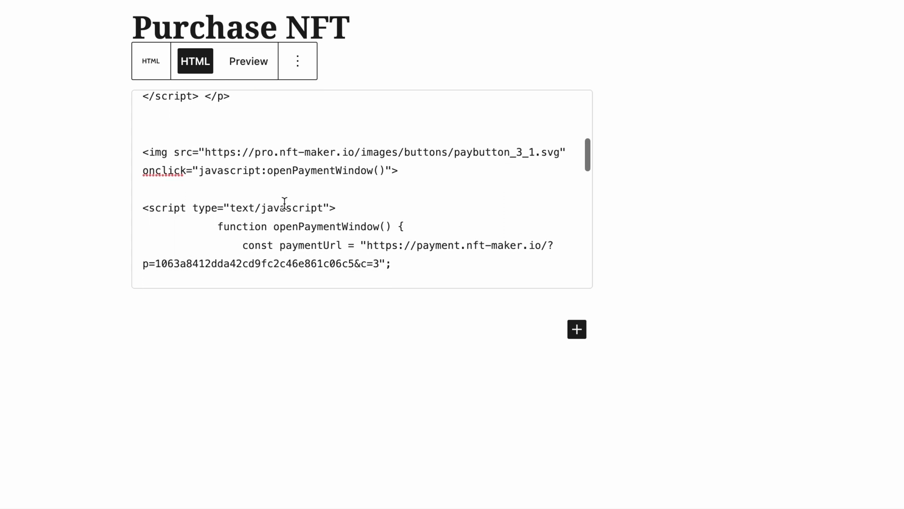
scroll(284, 202, "down", 3)
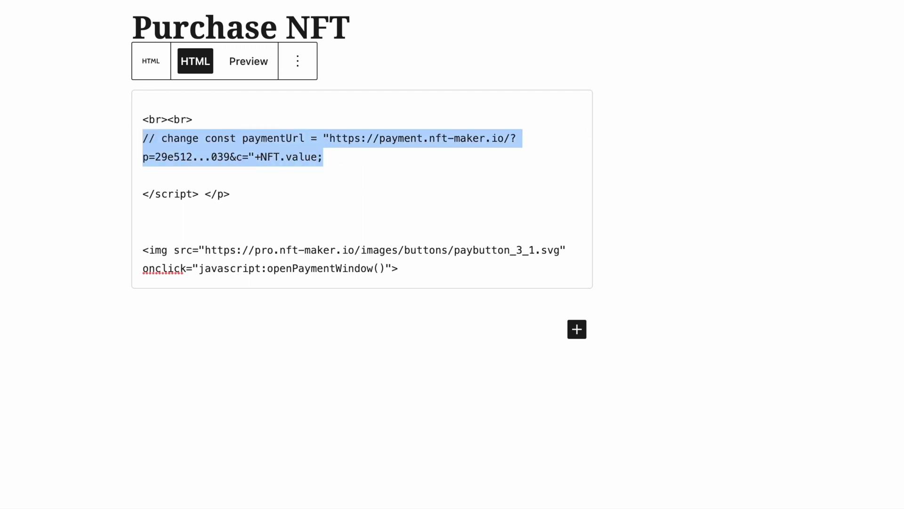
key("BackSpace")
key("BackSpace")
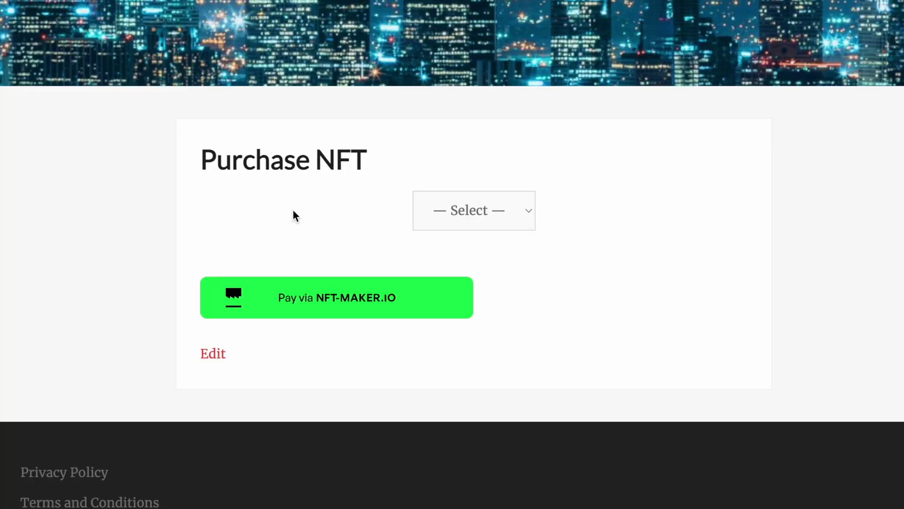
Step: Choose quantity 1 and open the NFT-MAKER checkout, confirming a 10 ADA order
left_click(494, 213)
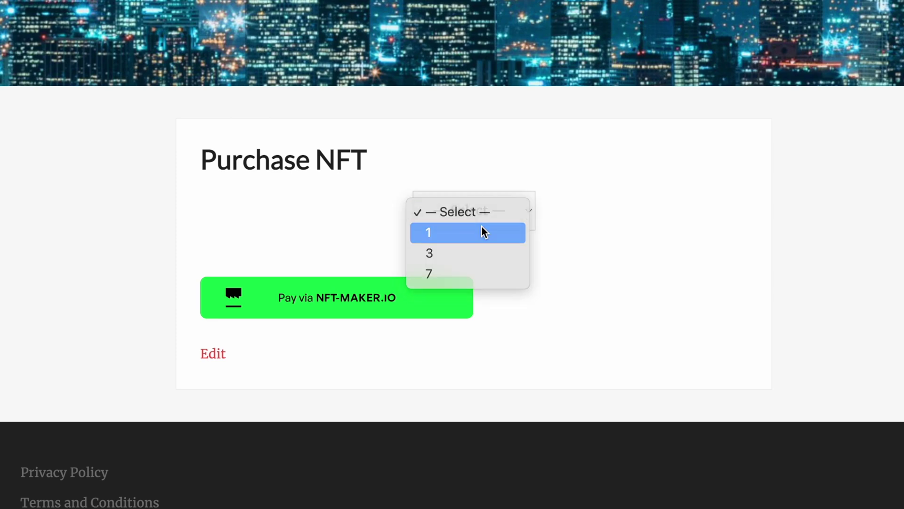
left_click(482, 231)
left_click(307, 309)
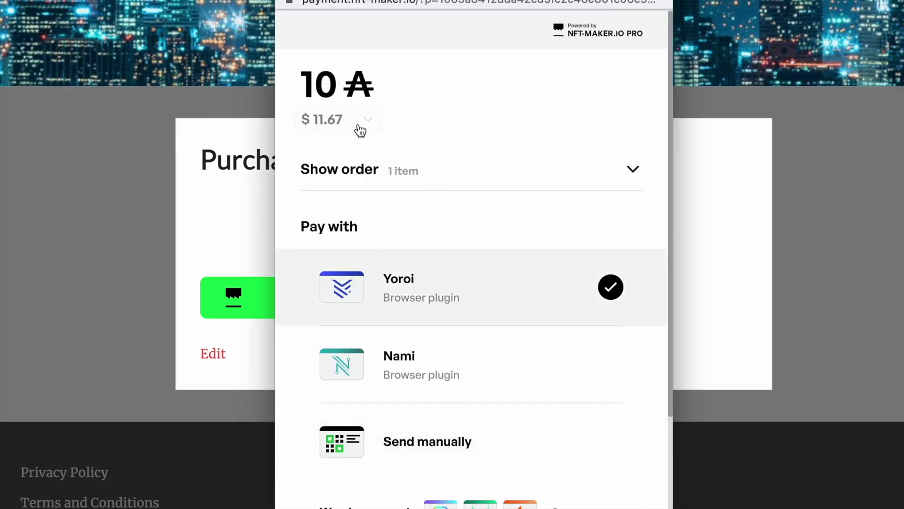
left_click(390, 172)
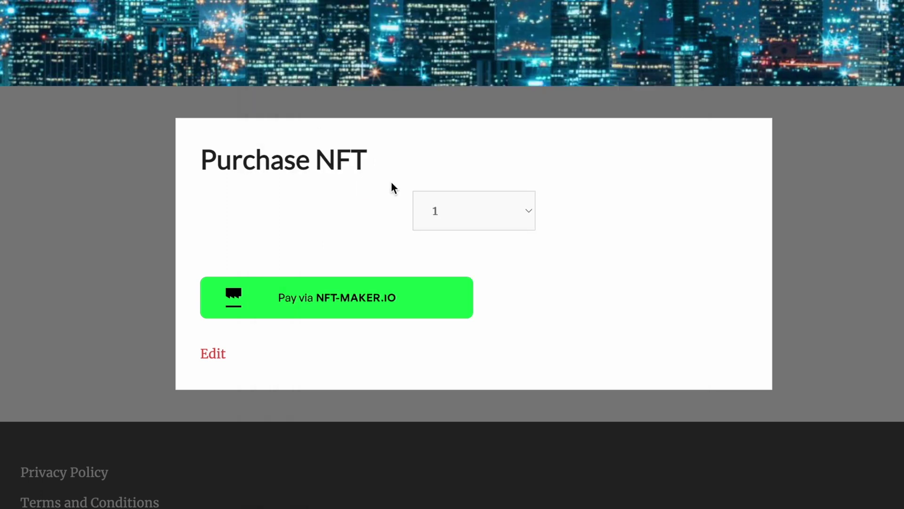
left_click(436, 214)
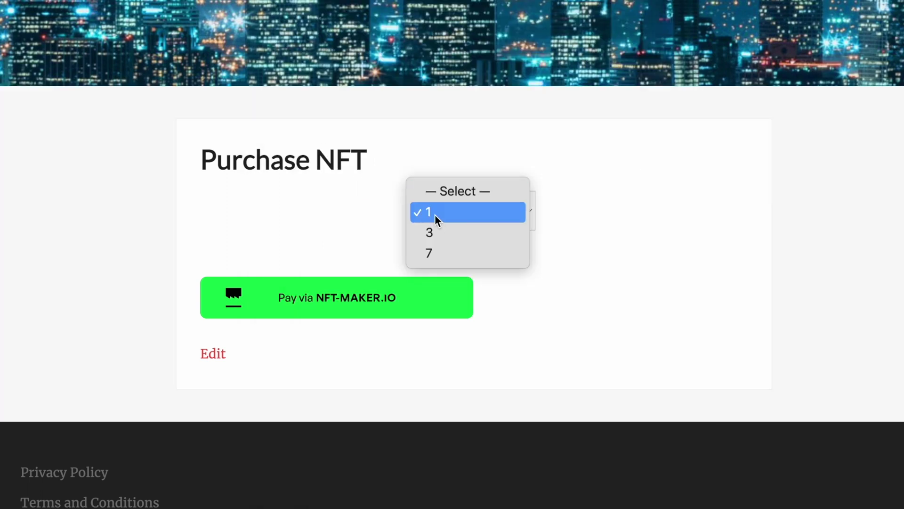
Step: Select quantity 7 and verify the checkout charges 33 ADA for 7 items
left_click(414, 281)
left_click(415, 281)
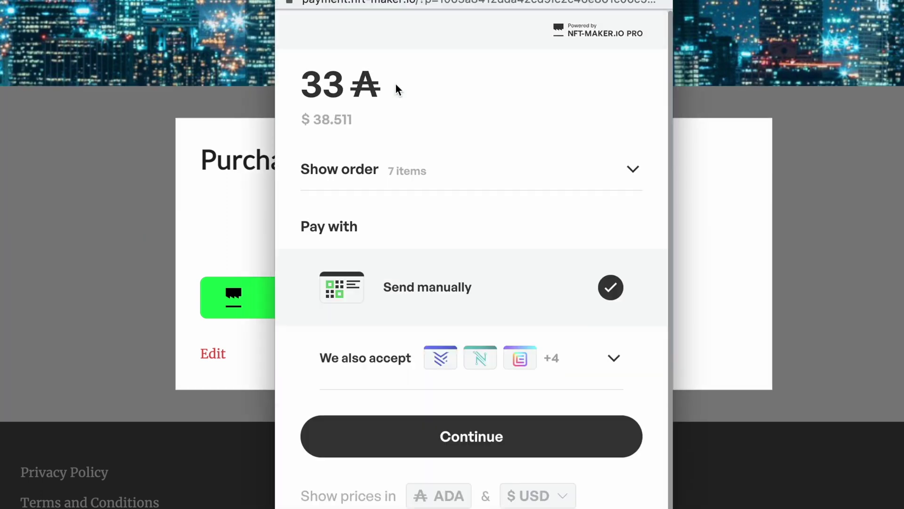
left_click_drag(316, 88, 372, 91)
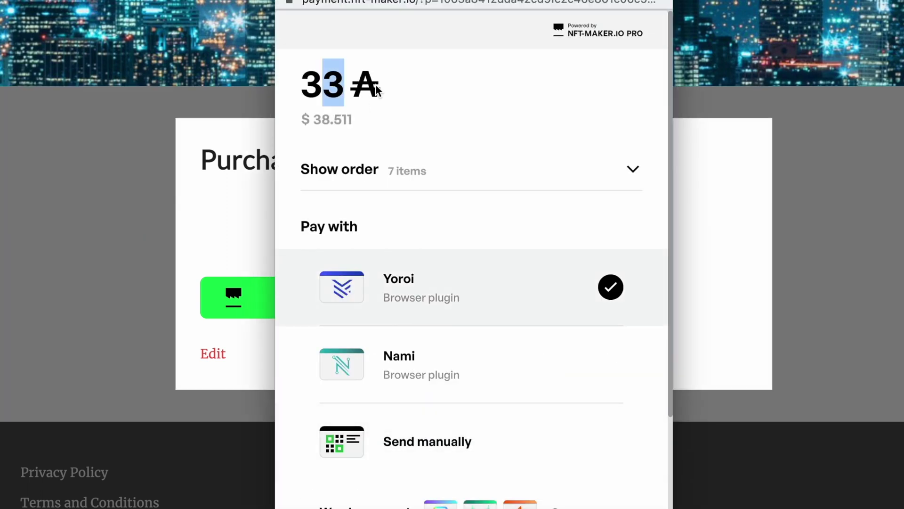
left_click(370, 178)
left_click(368, 176)
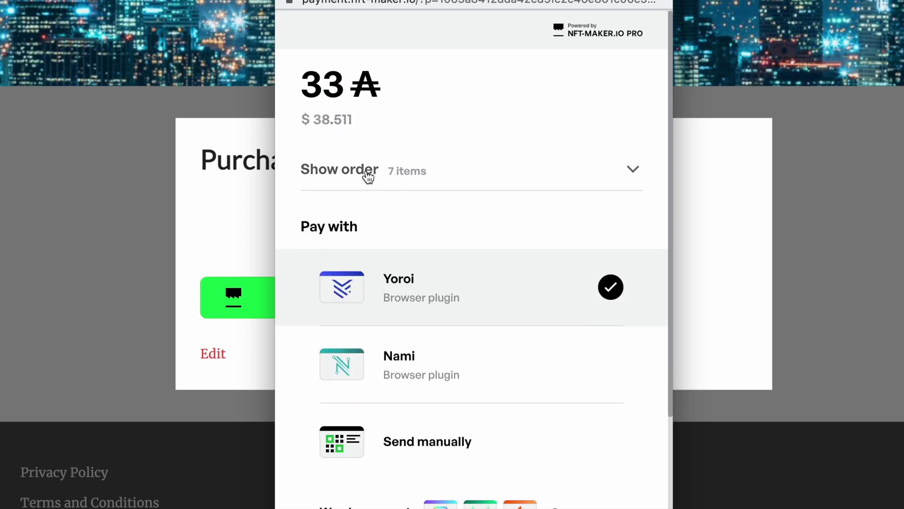
left_click(250, 215)
Step: Select quantity 3 and launch the NFT-MAKER checkout again
left_click(469, 225)
left_click(472, 189)
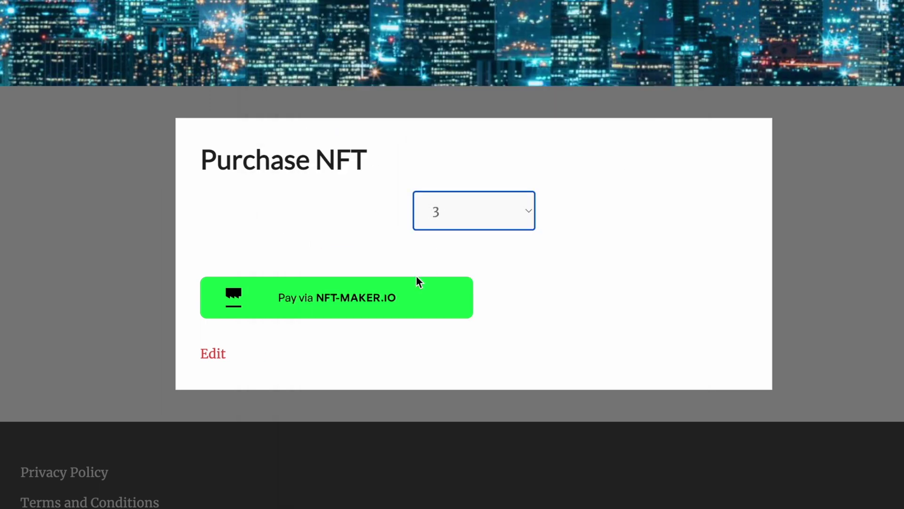
left_click(433, 283)
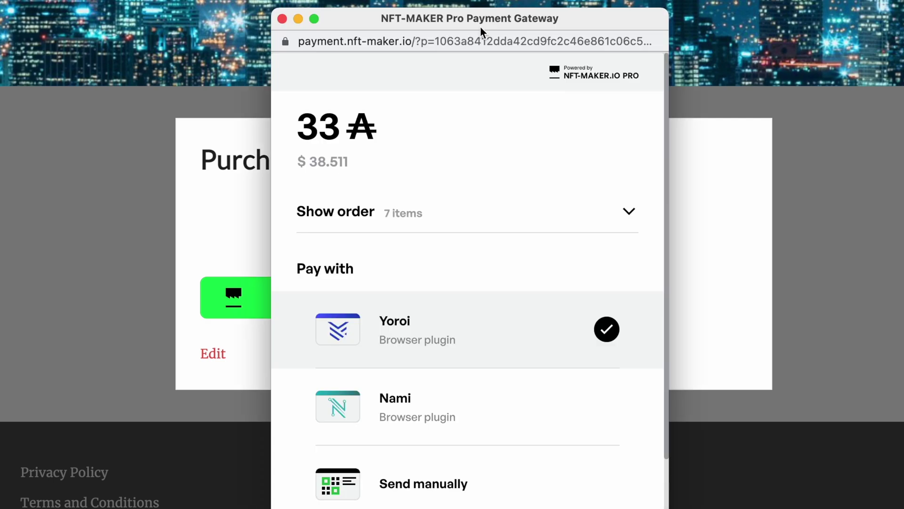